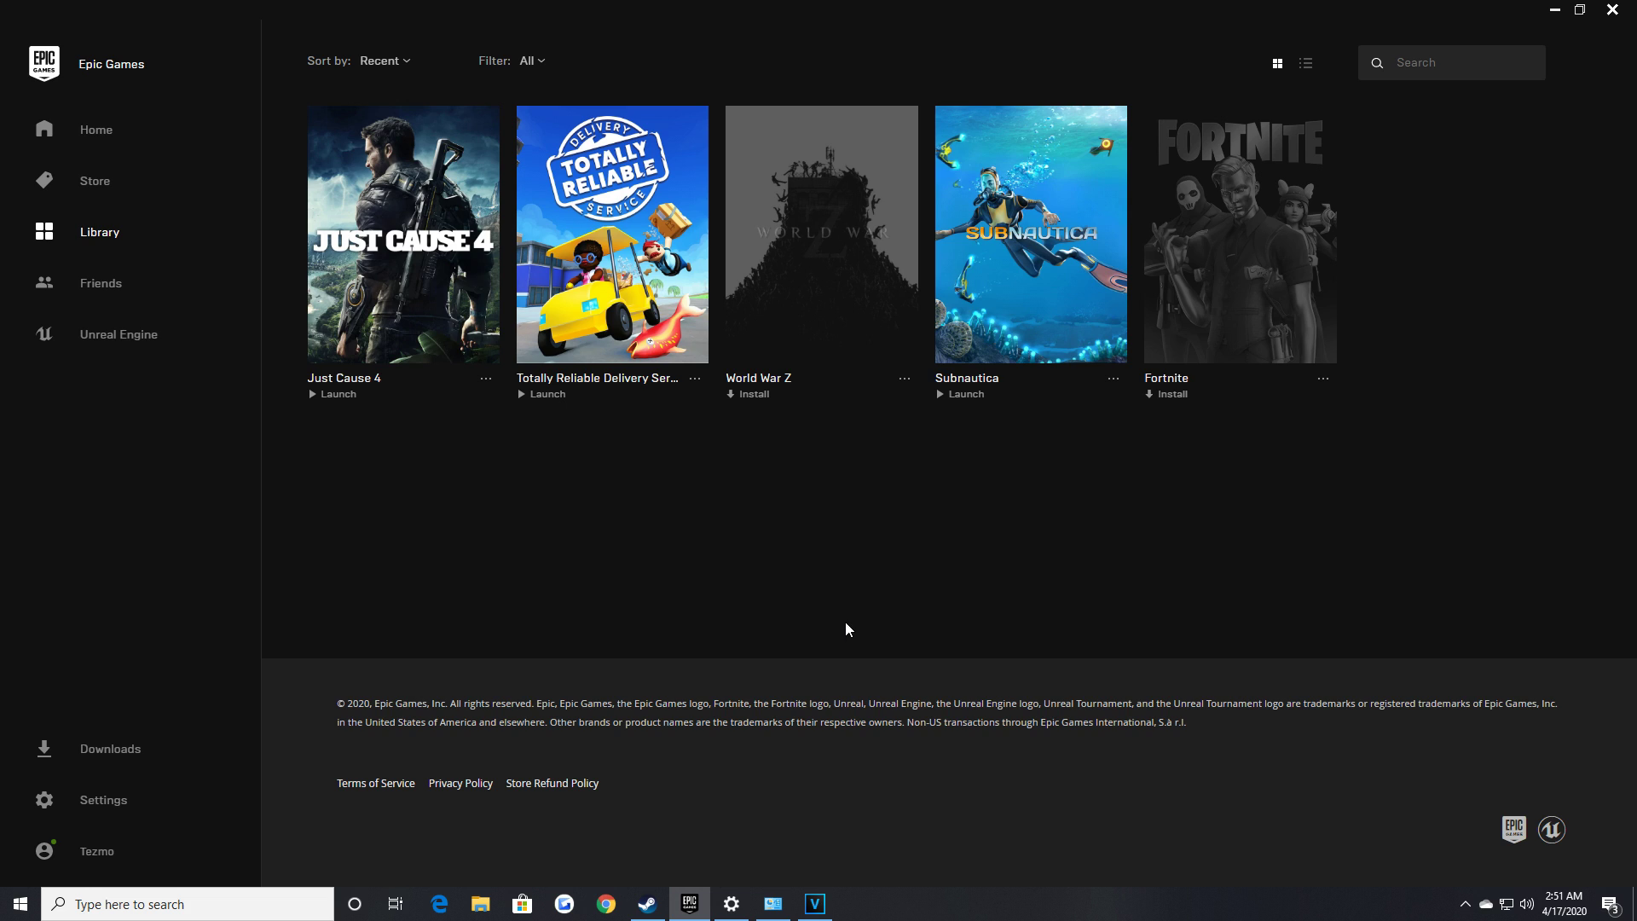
# Open Network & Internet settings from the network tray icon, then the Network and Sharing Center.
pyautogui.rightClick(1506, 904)
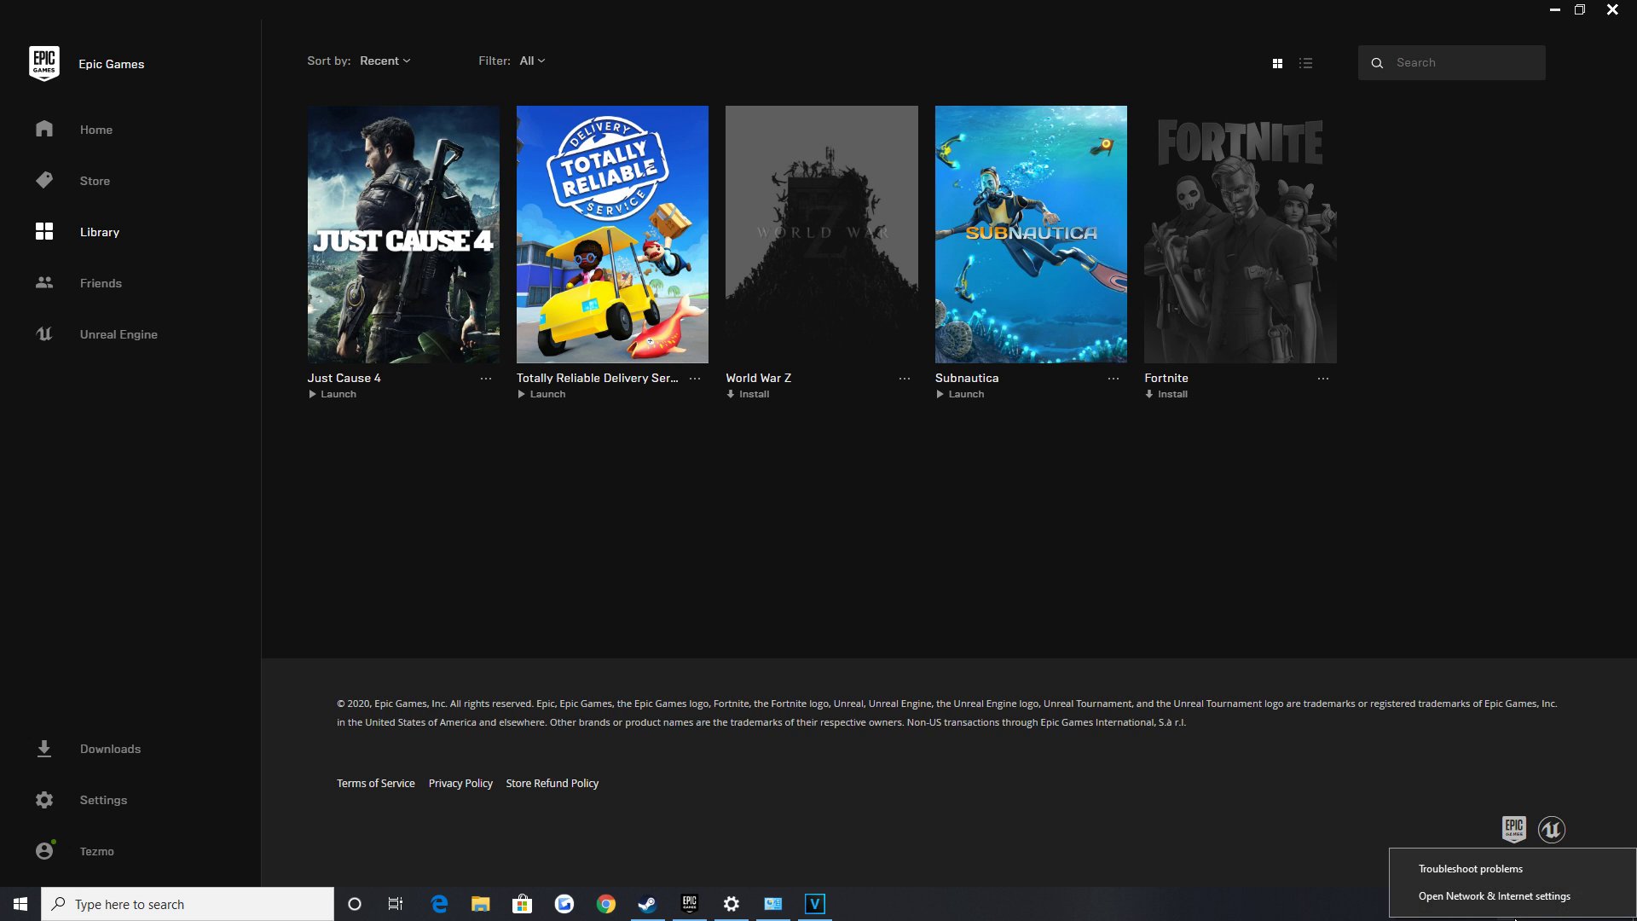
pyautogui.click(1494, 895)
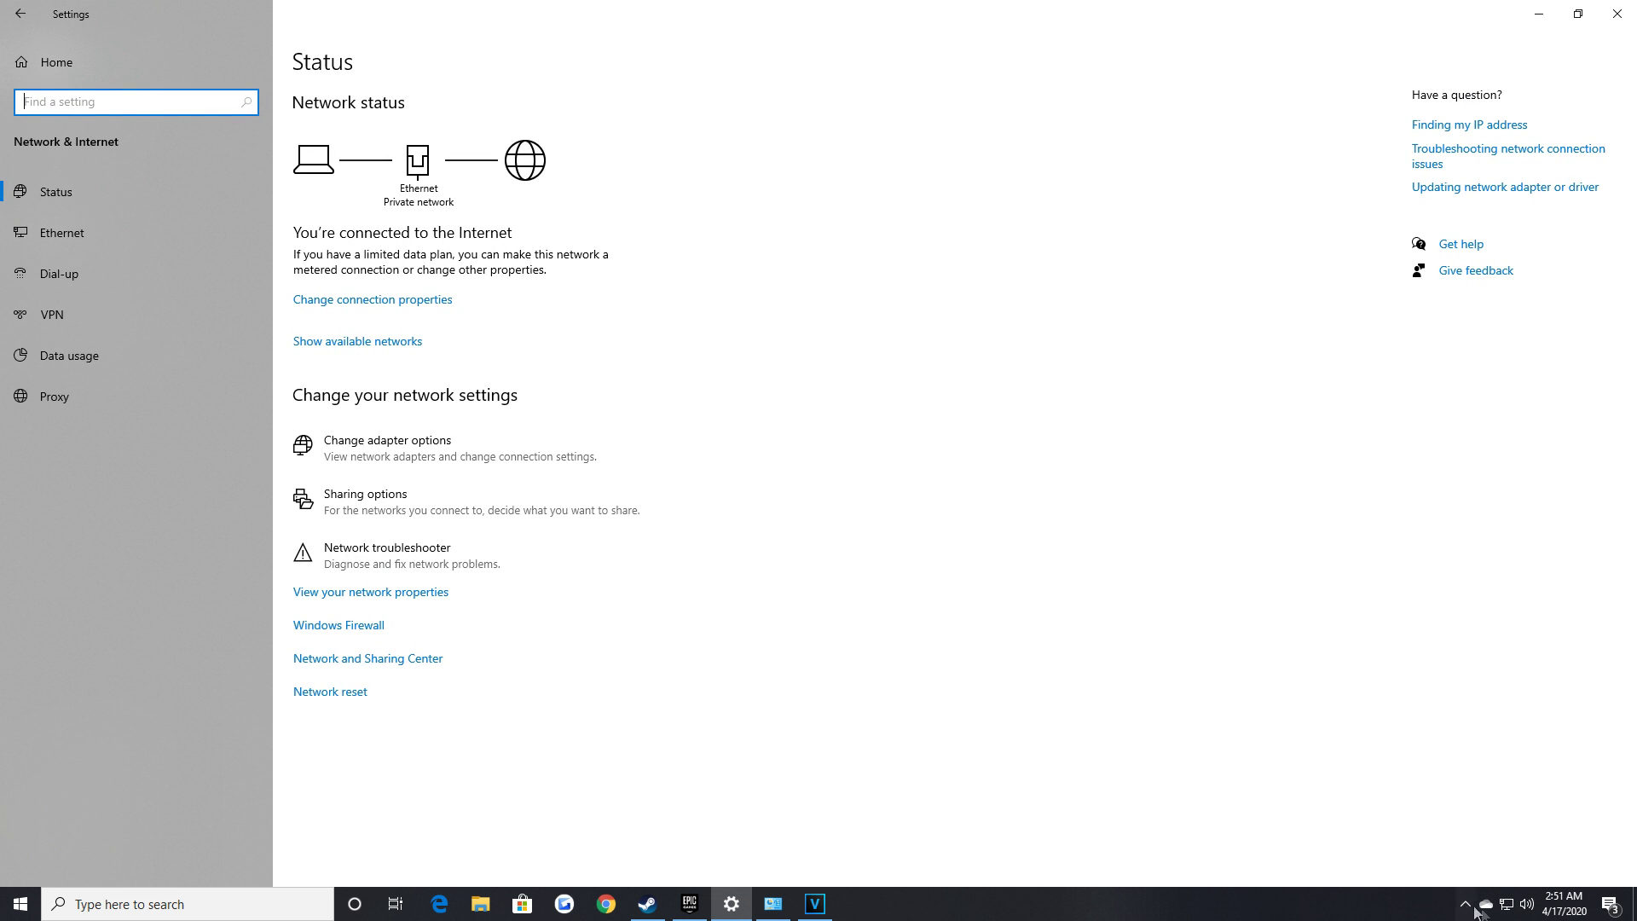
pyautogui.click(371, 657)
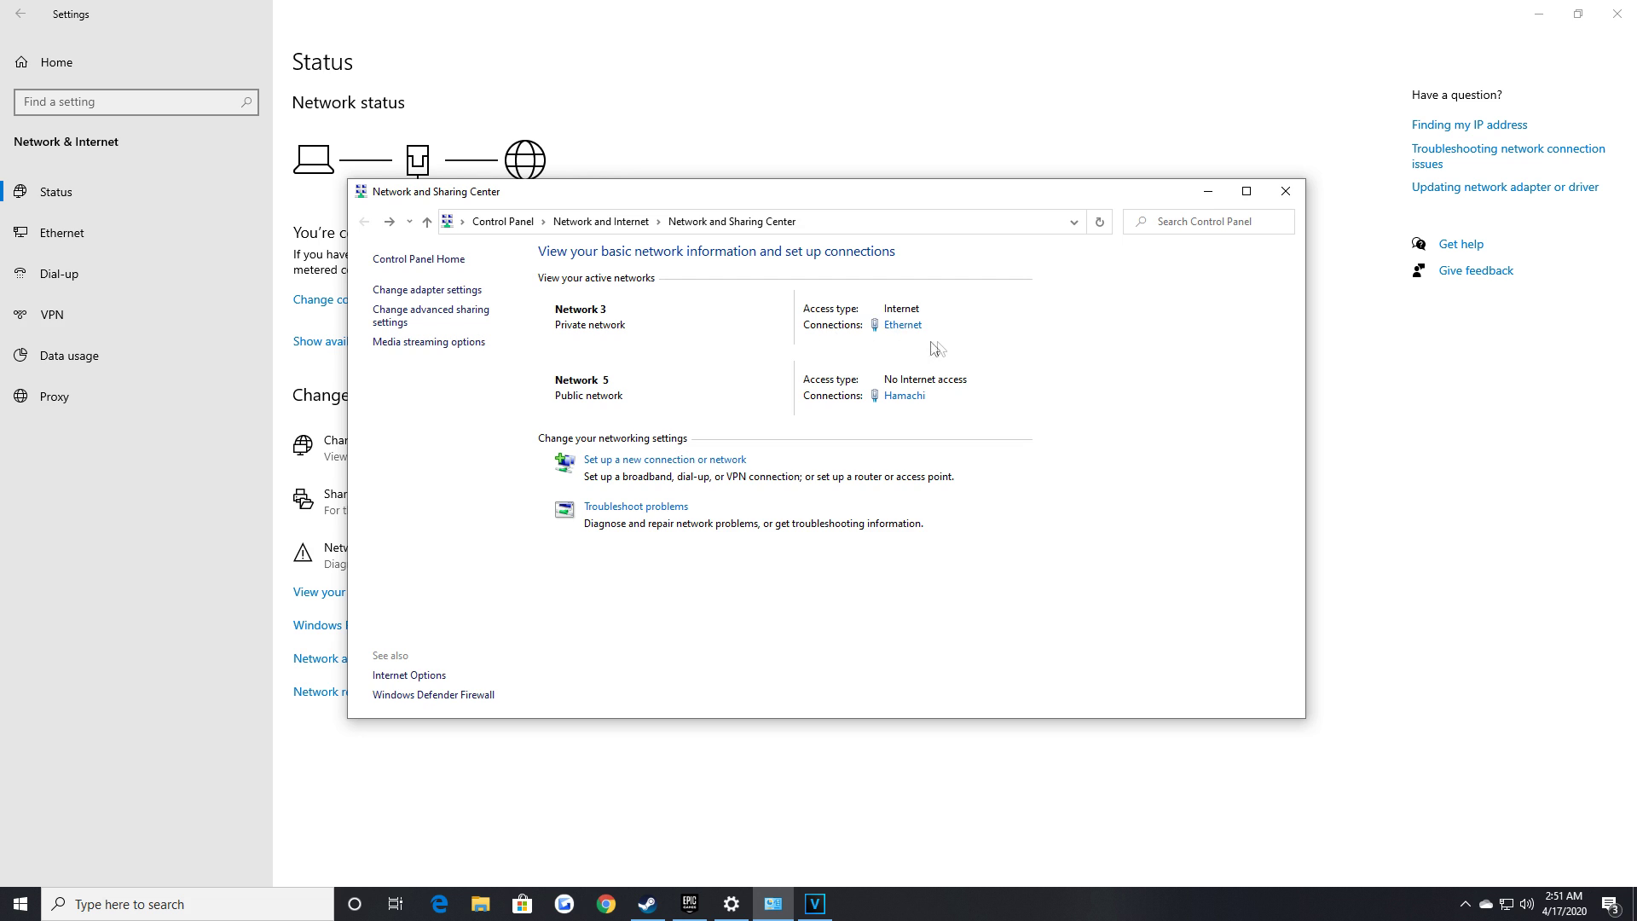
# Disable the Ethernet connection from its status window, leaving only Network 5 active.
pyautogui.click(903, 325)
pyautogui.click(790, 593)
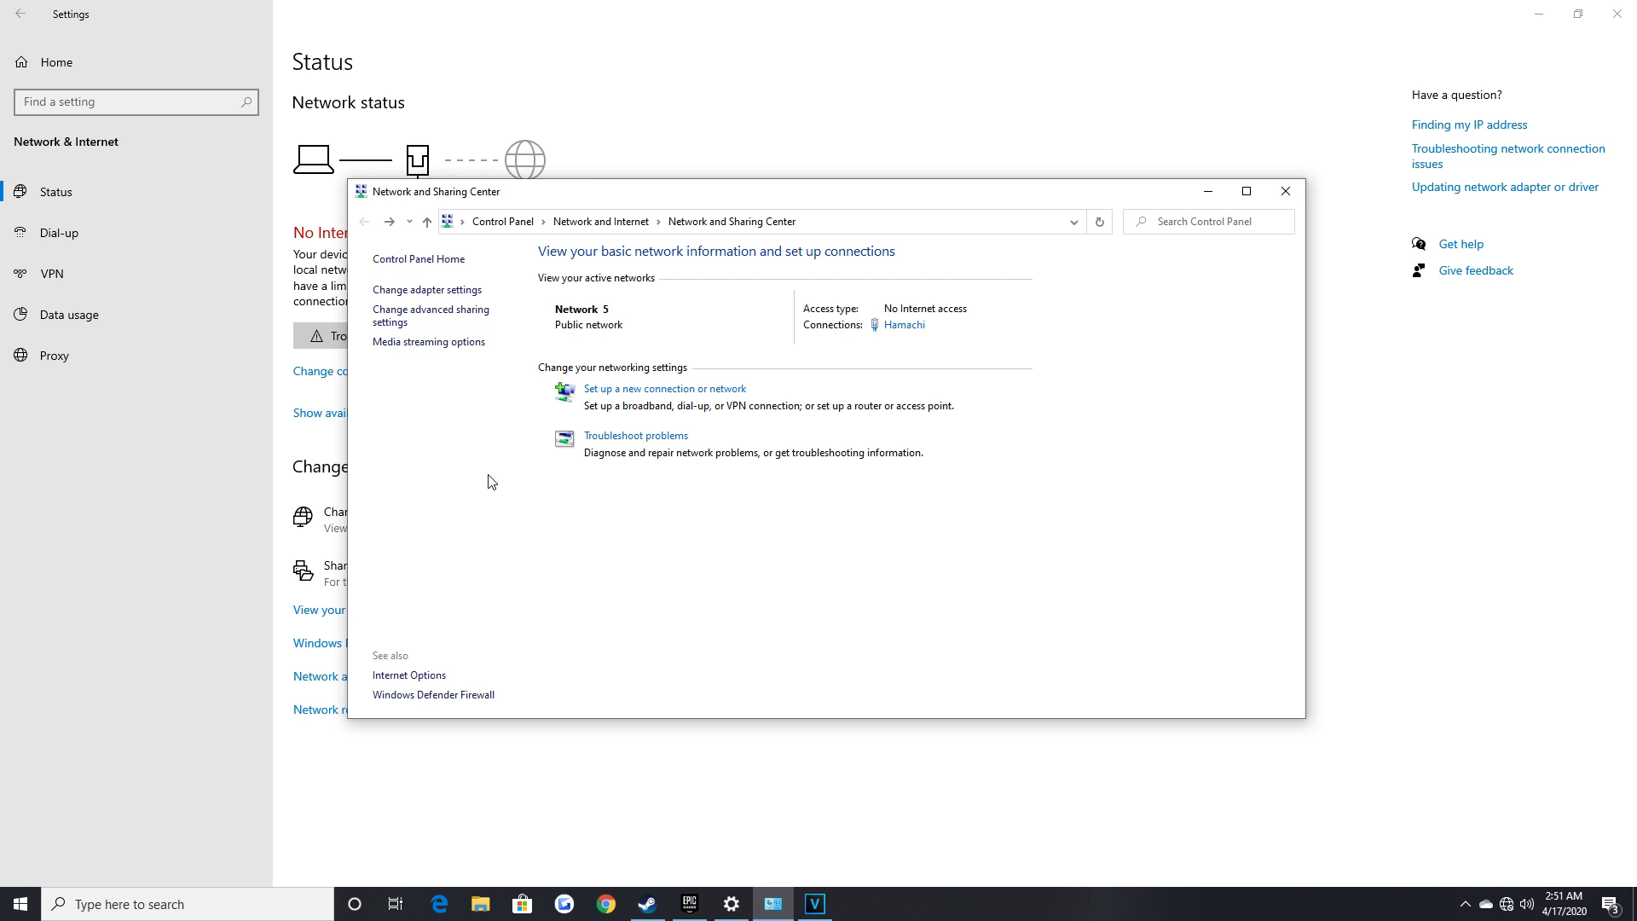
pyautogui.moveTo(786, 192)
pyautogui.mouseDown()
pyautogui.moveTo(944, 231)
pyautogui.moveTo(727, 179)
pyautogui.mouseUp()
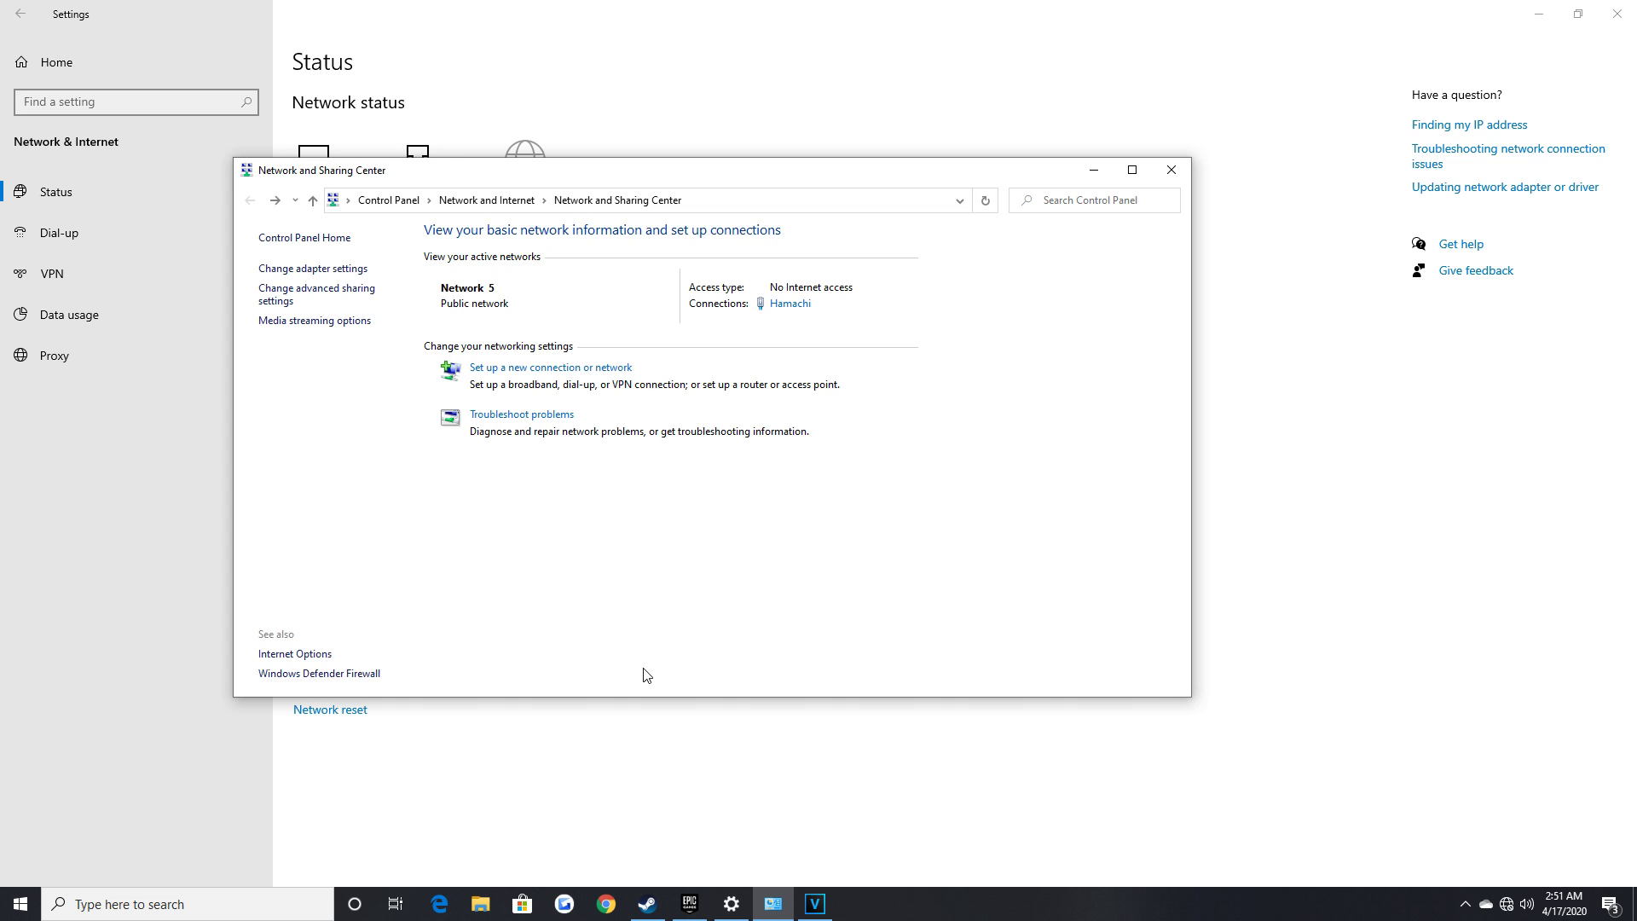
pyautogui.click(312, 269)
# Re-enable the Ethernet adapter from its right-click menu.
pyautogui.click(289, 269)
pyautogui.rightClick(345, 261)
pyautogui.click(409, 271)
# Return to Network and Sharing Center, reopen the adapter list, and dismiss the Ethernet menu.
pyautogui.click(250, 199)
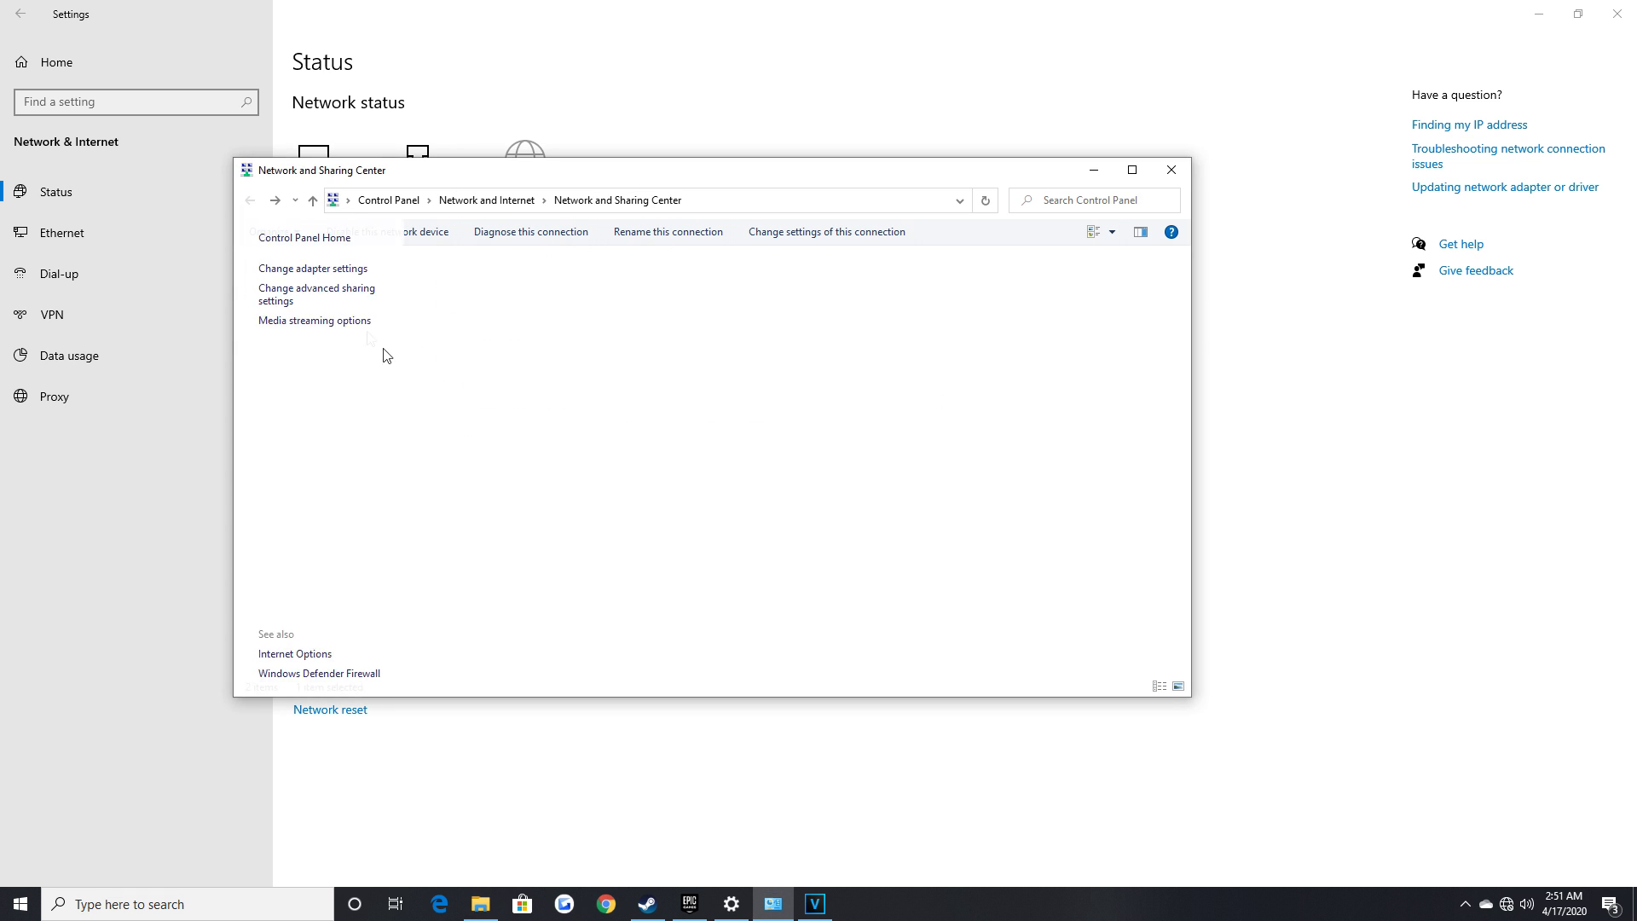
pyautogui.click(312, 268)
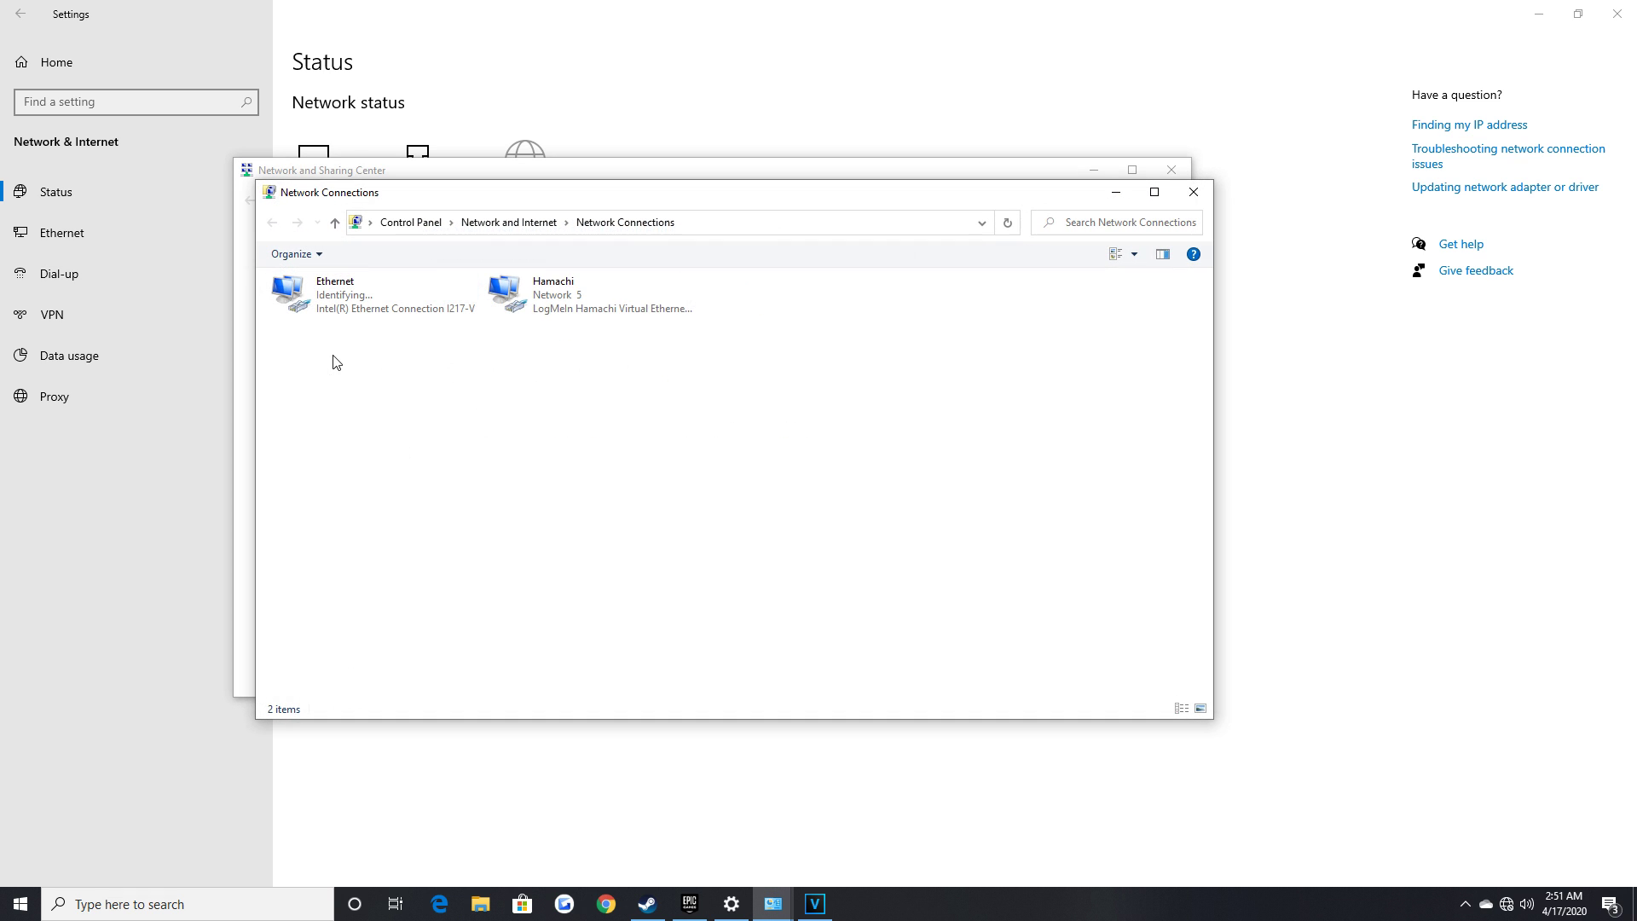
pyautogui.rightClick(362, 307)
pyautogui.click(279, 416)
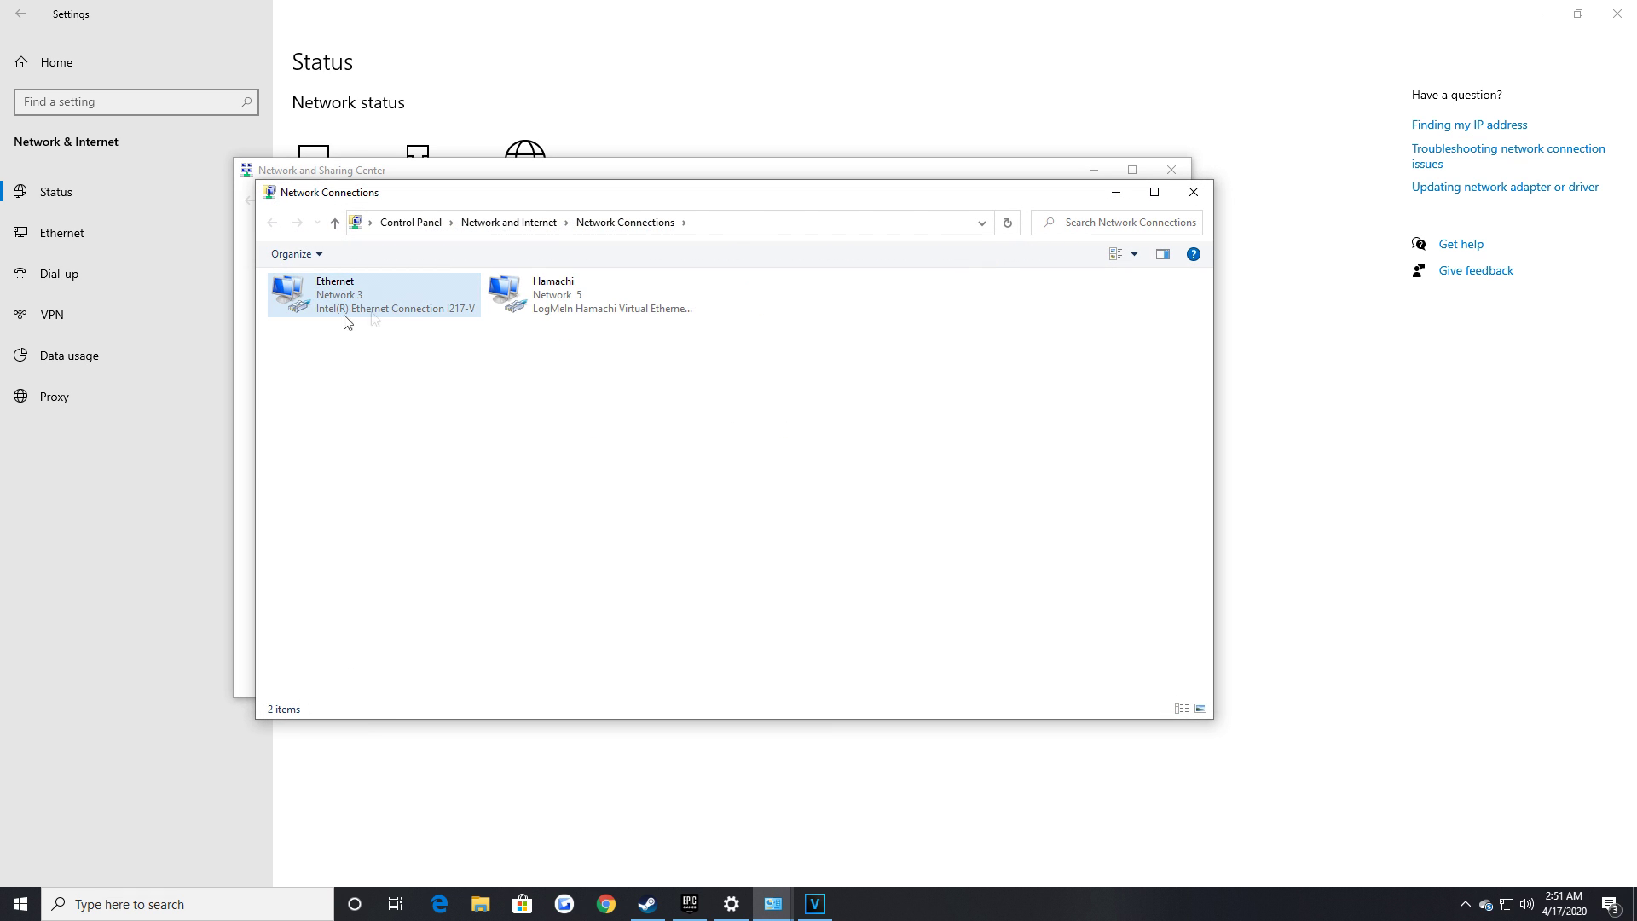
pyautogui.click(1194, 193)
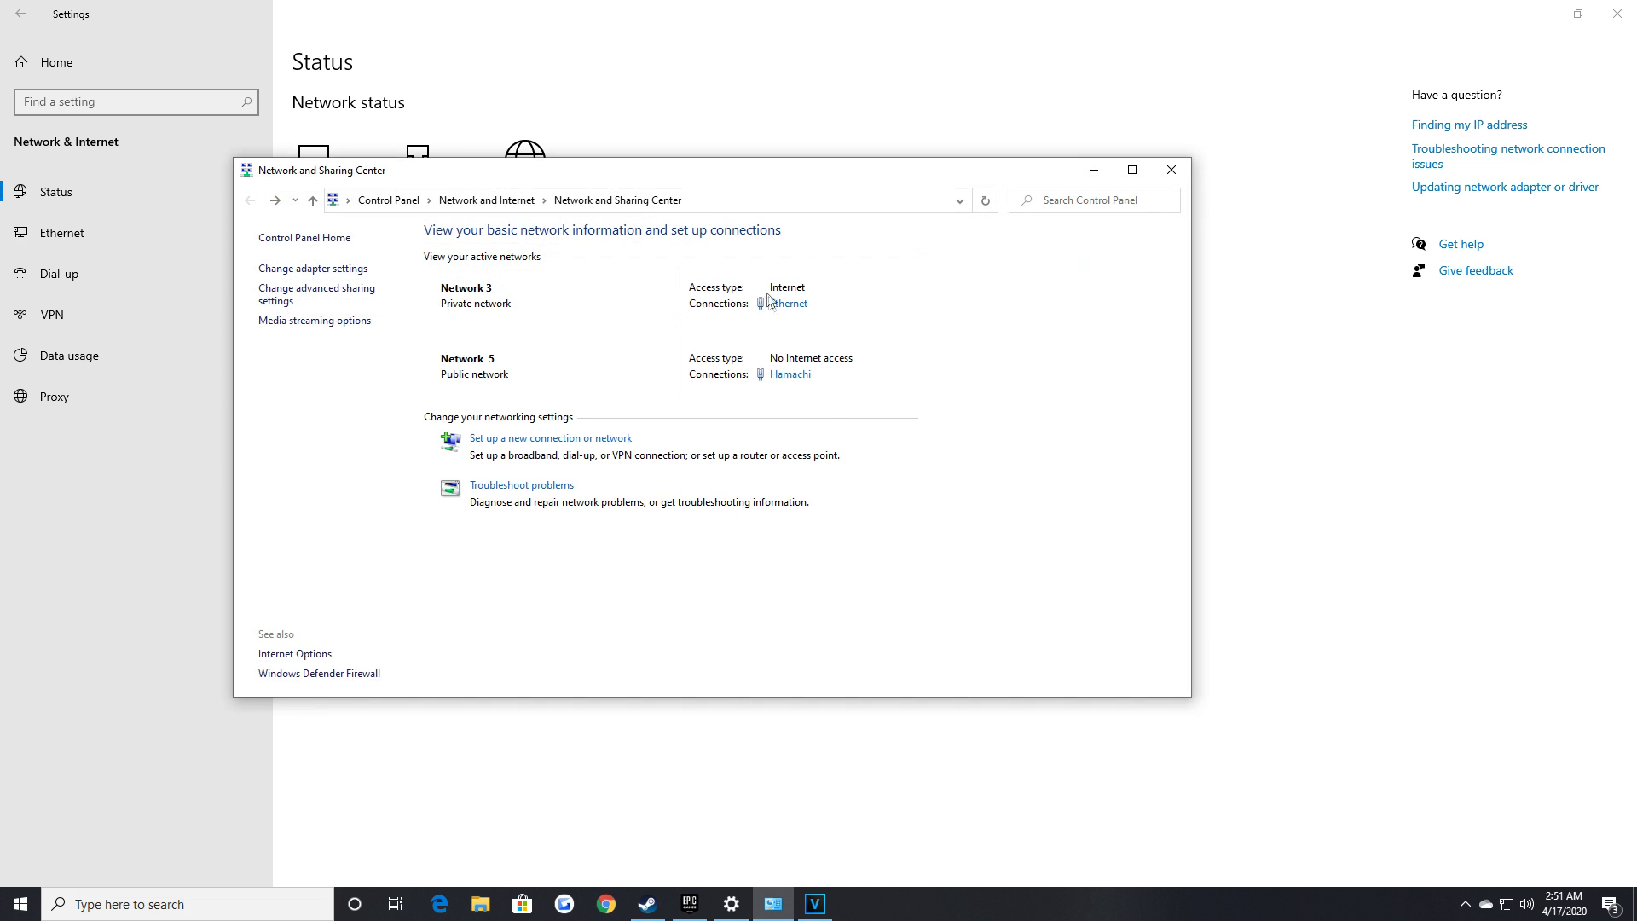